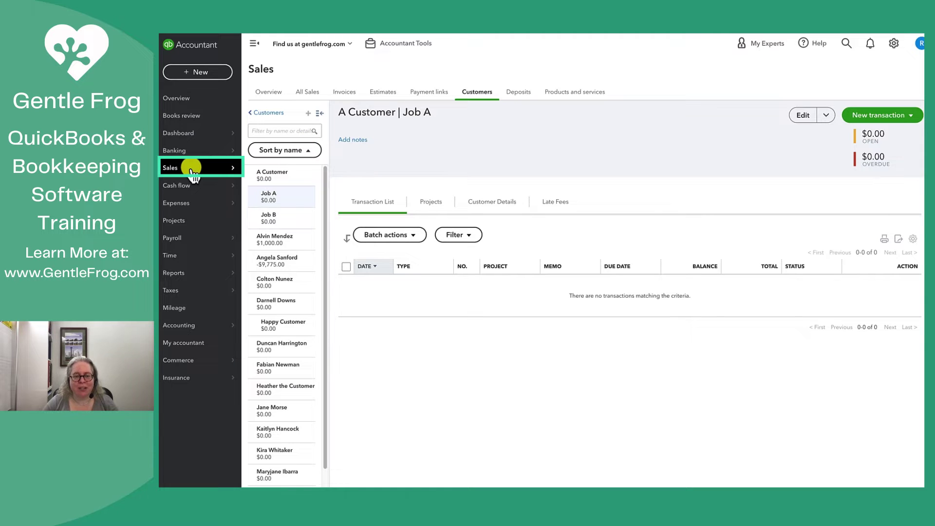
Step: Edit Job A and save it as a sub-customer of A Customer with Bill parent customer checked
mouse_move(191, 169)
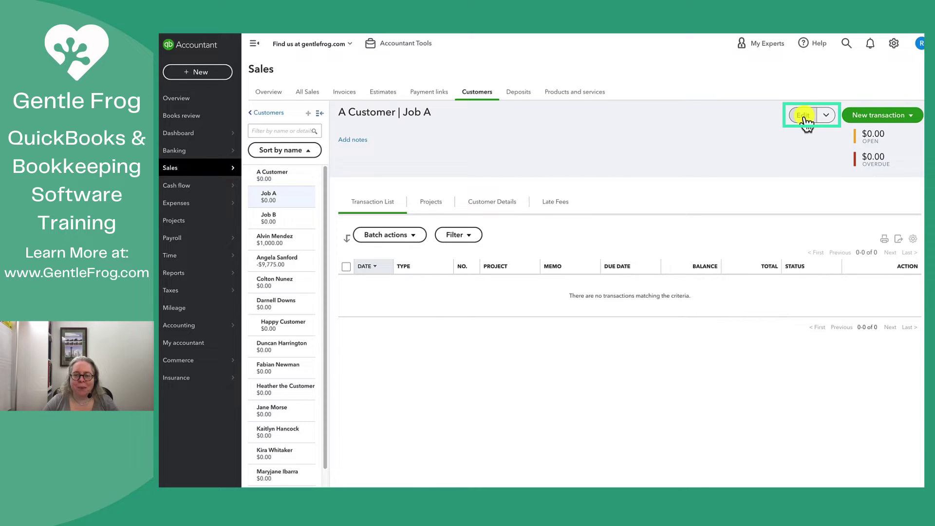
click(805, 117)
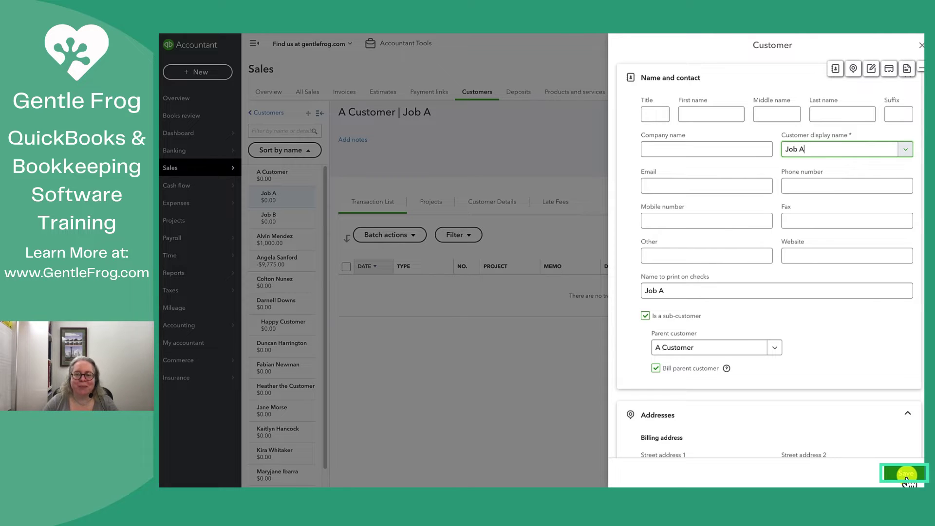
click(906, 475)
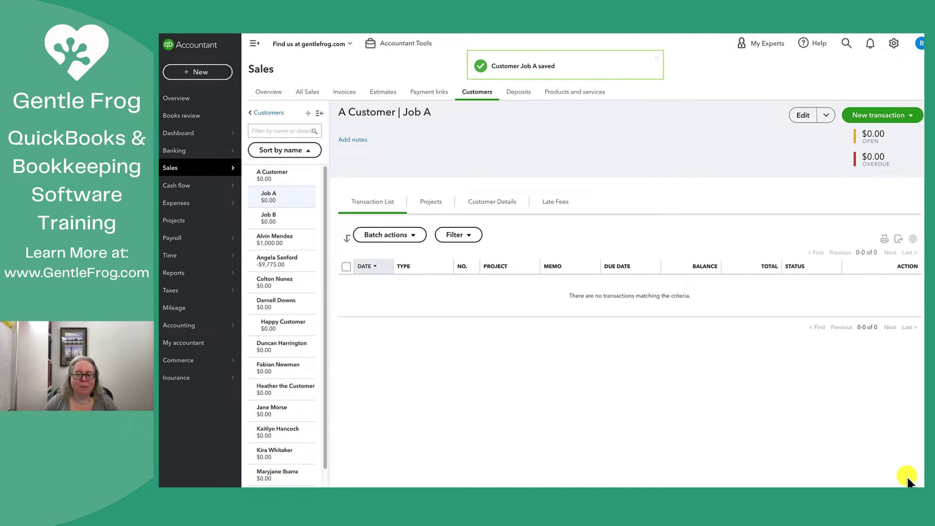
Step: Start a new invoice billed to sub-customer A Customer:Job A
click(204, 74)
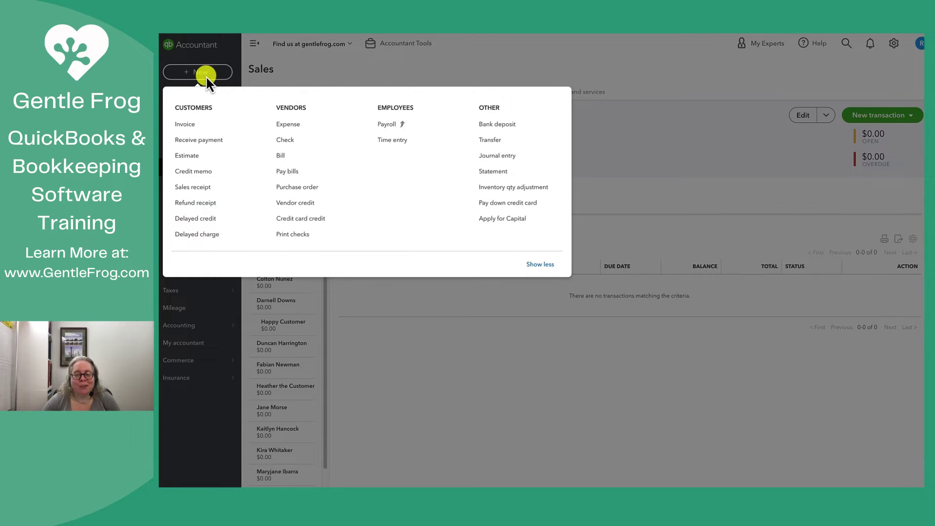
click(192, 127)
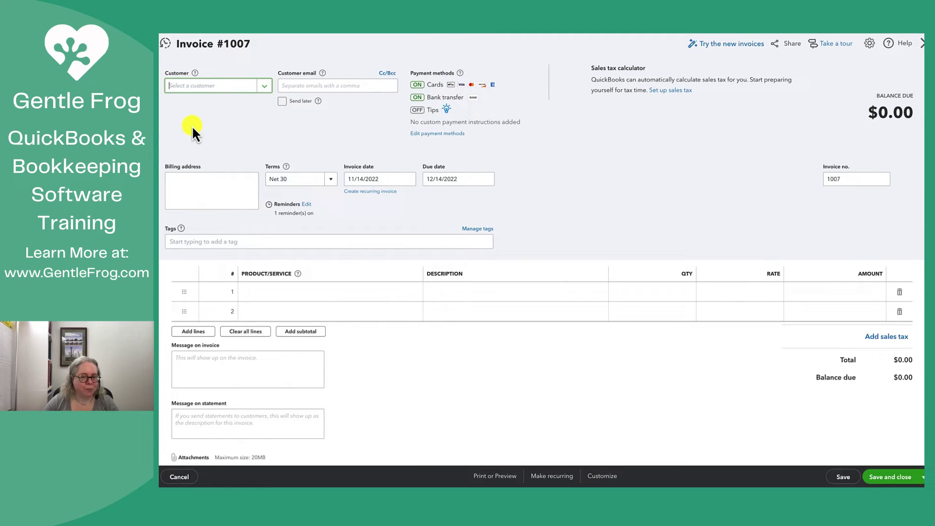
click(263, 86)
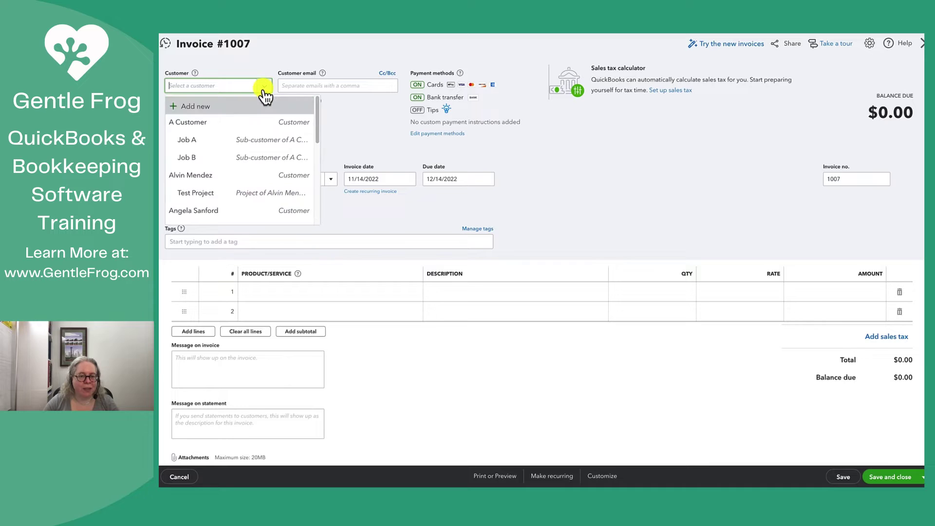
click(211, 146)
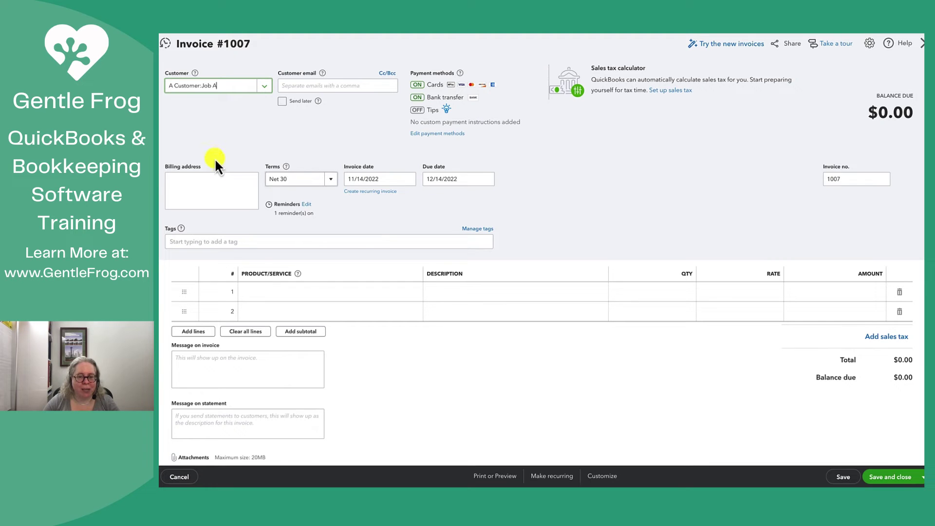
Step: Add a Services line 'Cool stuff' at $199, then save invoice 1007 and open a new one
click(290, 296)
click(412, 298)
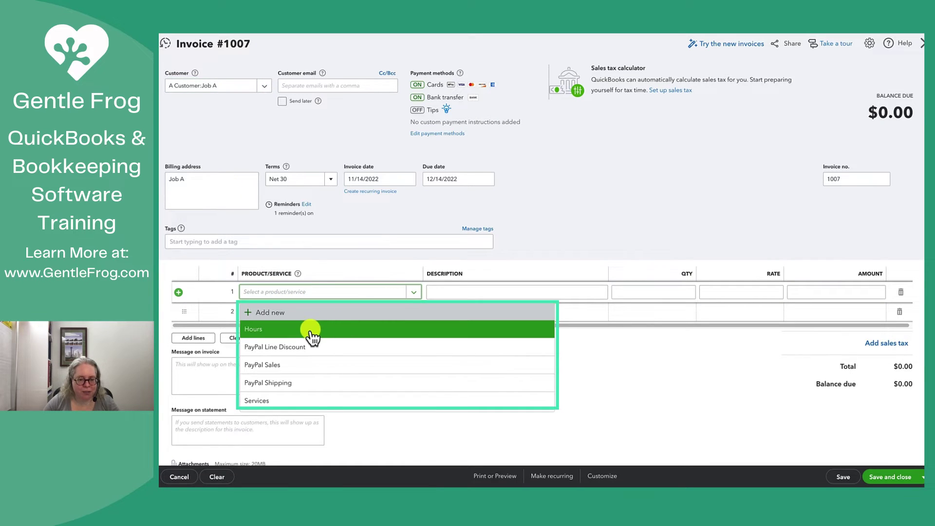
click(309, 327)
click(413, 294)
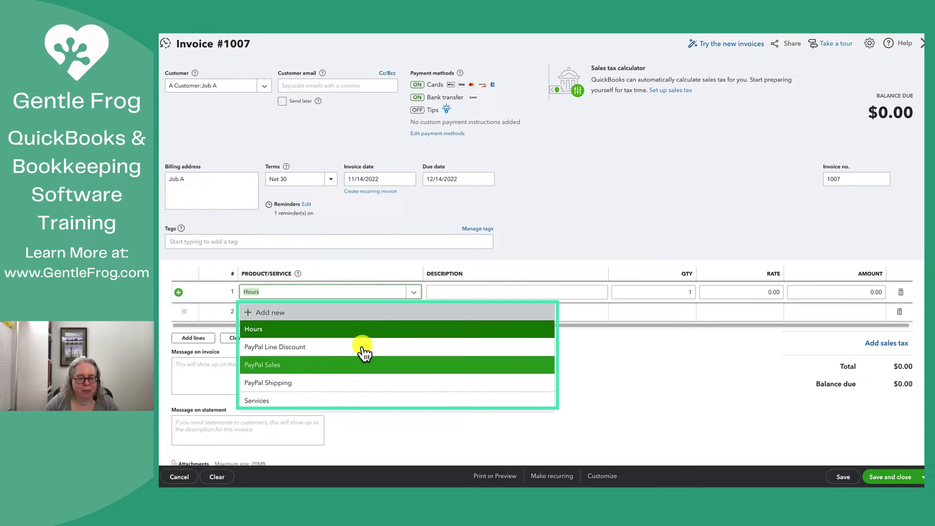
click(313, 397)
click(467, 293)
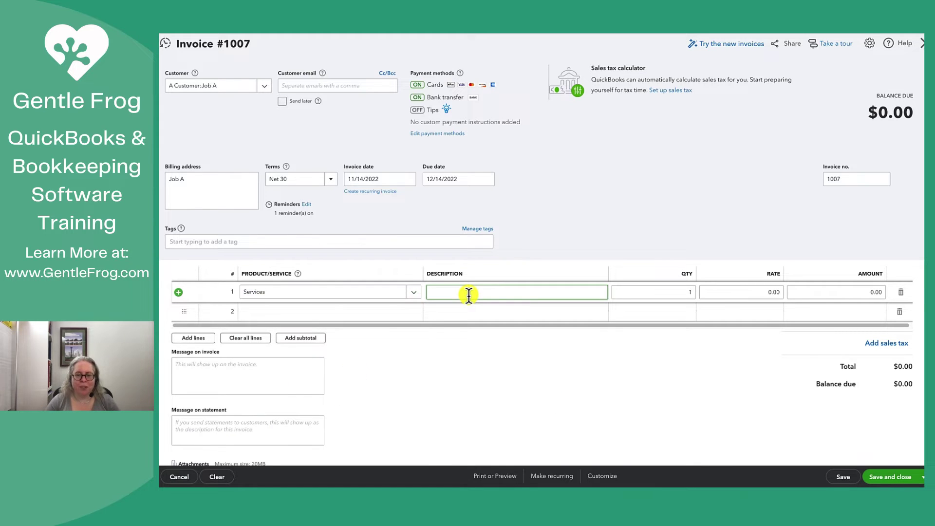
text(Cool stuf)
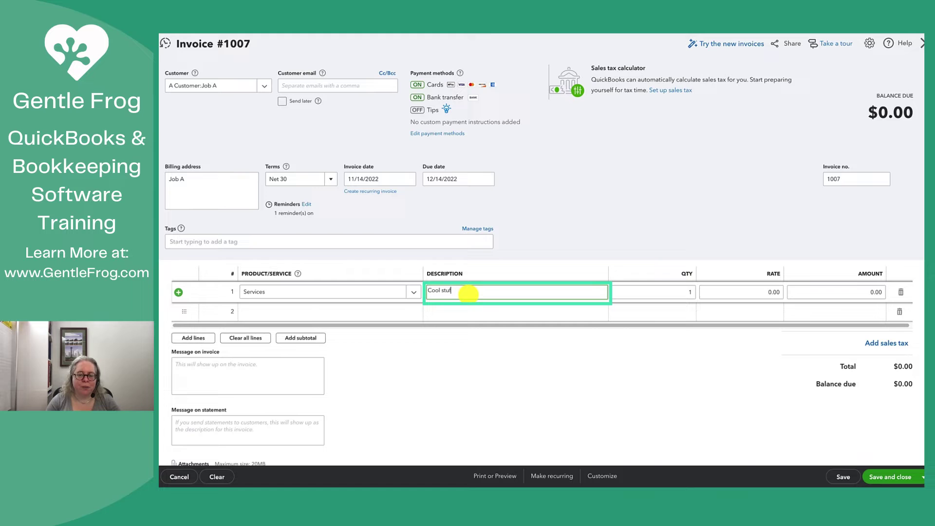
key(Tab)
key(Tab)
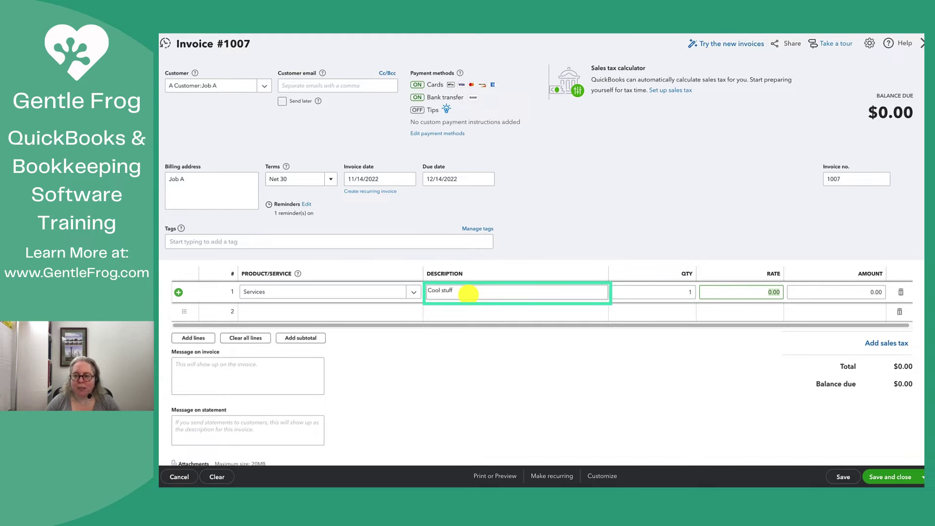
text(199)
key(Tab)
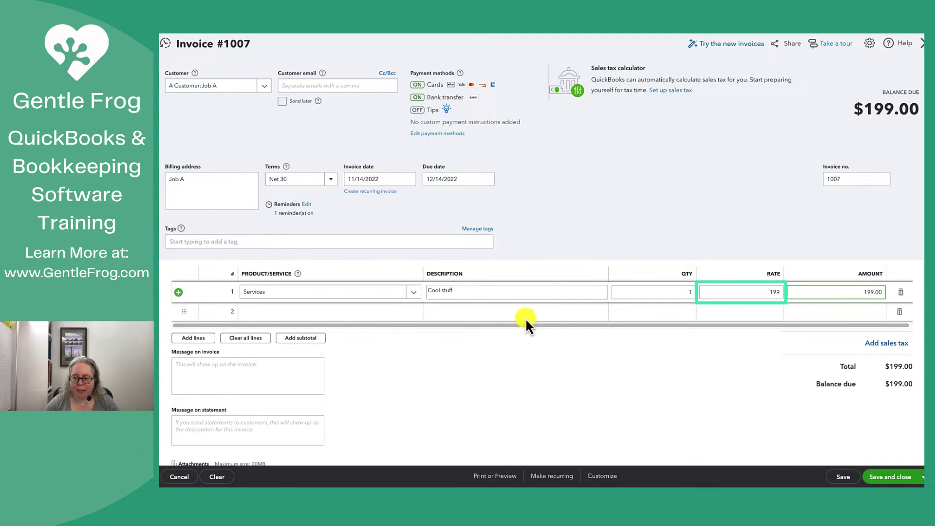
click(923, 477)
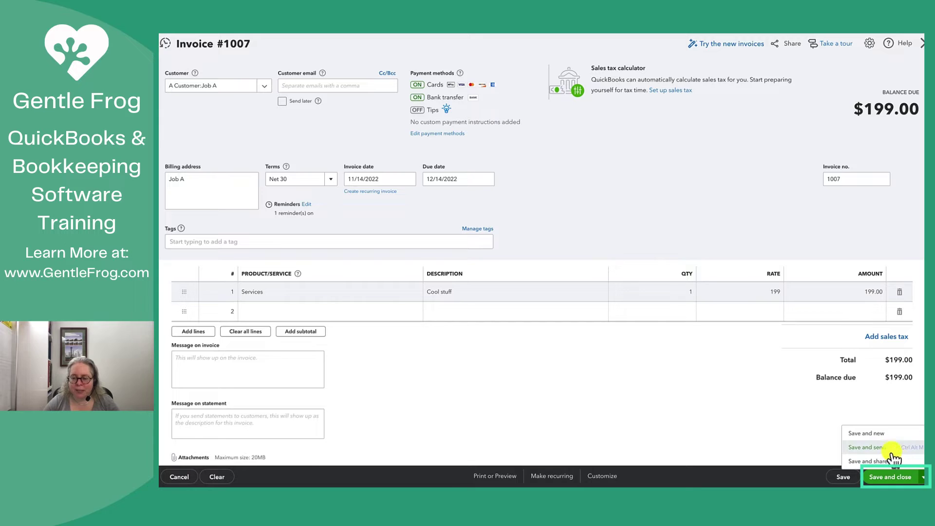
click(873, 434)
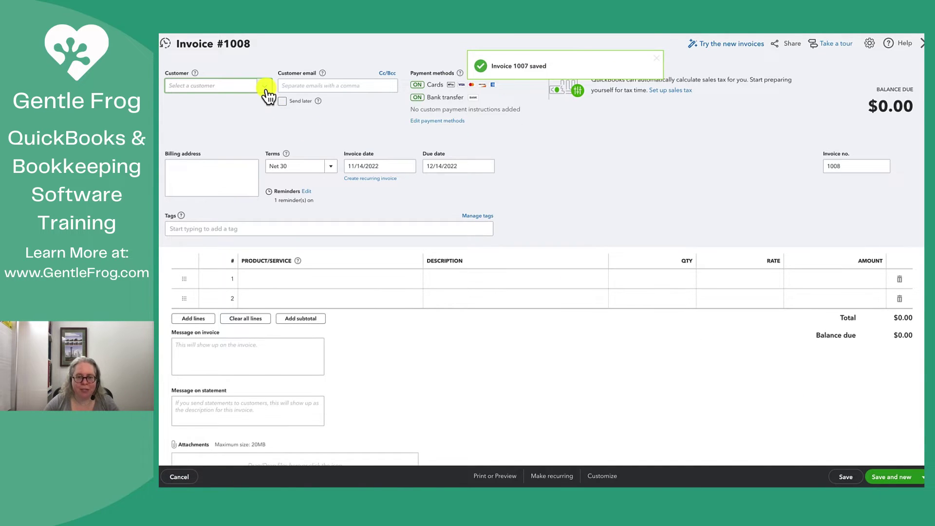
Step: Bill the new invoice to sub-customer Job B with Hours on the first line
click(266, 88)
click(210, 158)
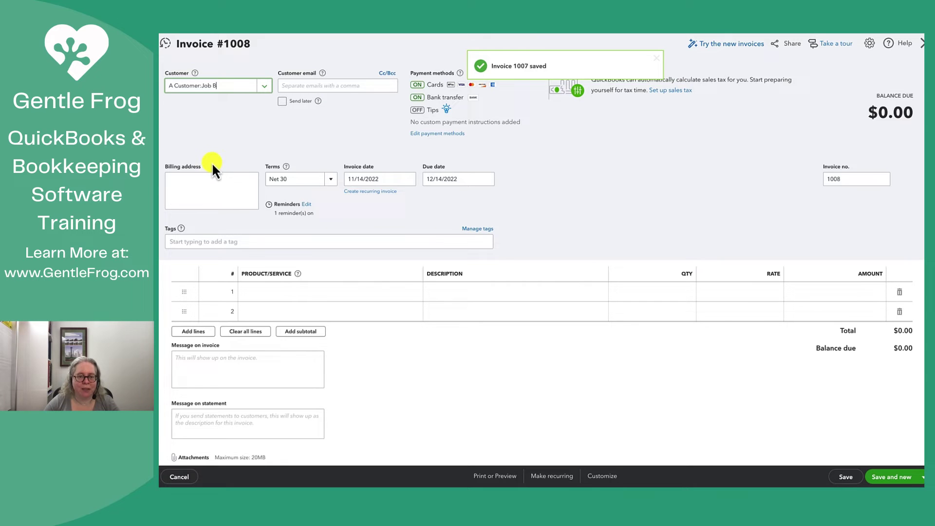
click(294, 292)
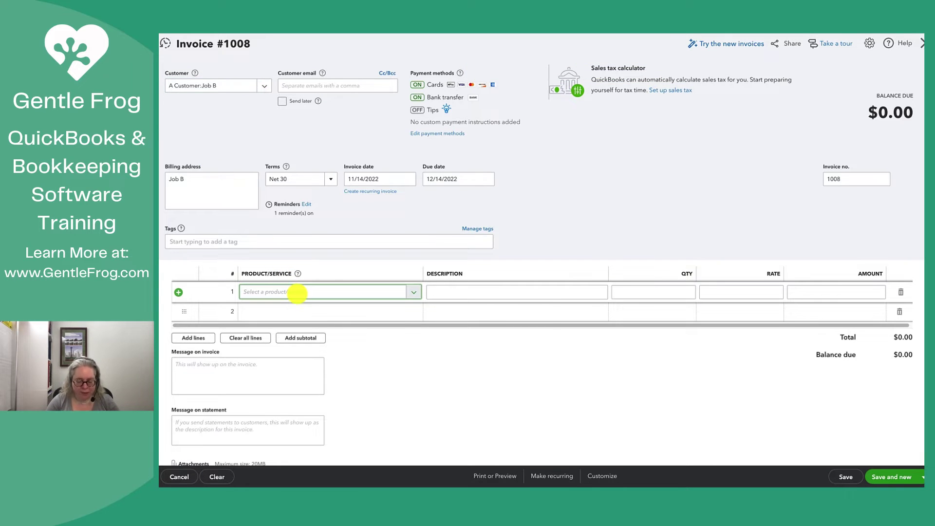
text(hours)
click(286, 328)
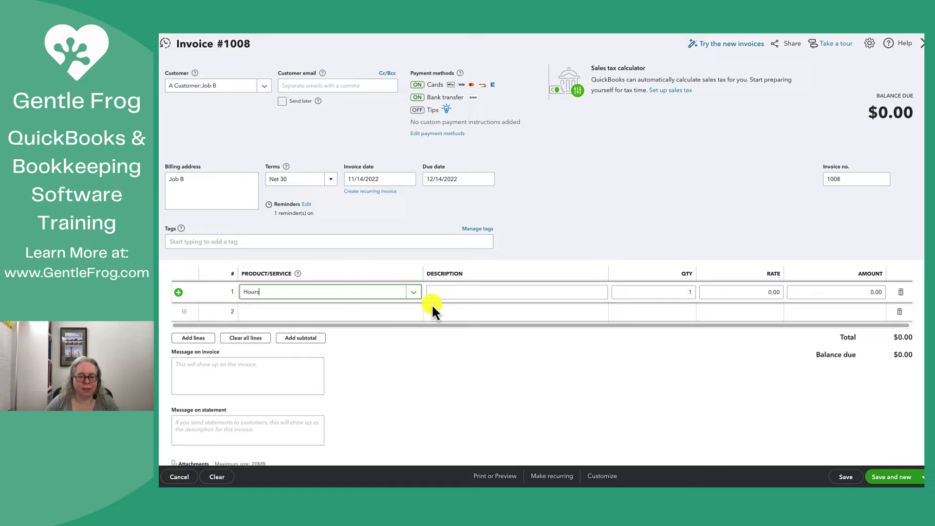
Step: Describe the line as 'More fun stuff' at rate 129, then save and close invoice 1008
click(447, 293)
text(More)
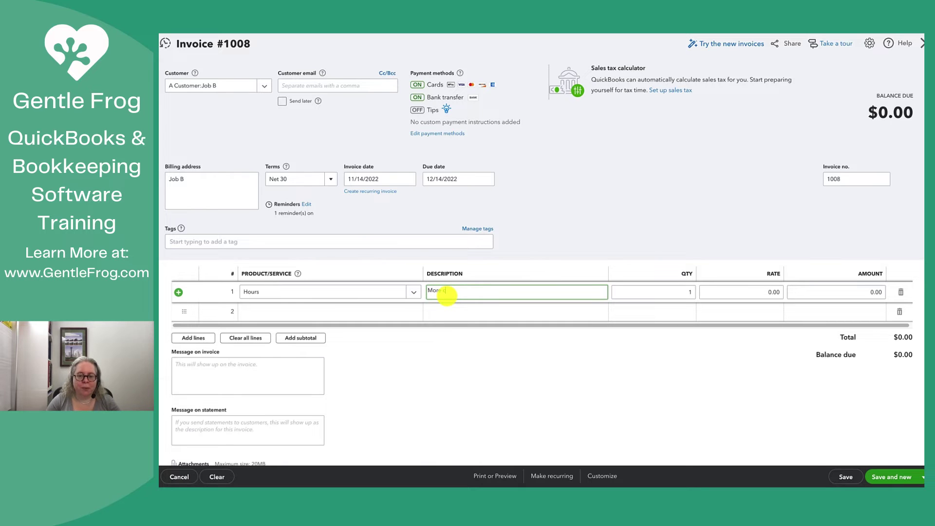
text( fun stuff)
key(Tab)
key(Tab)
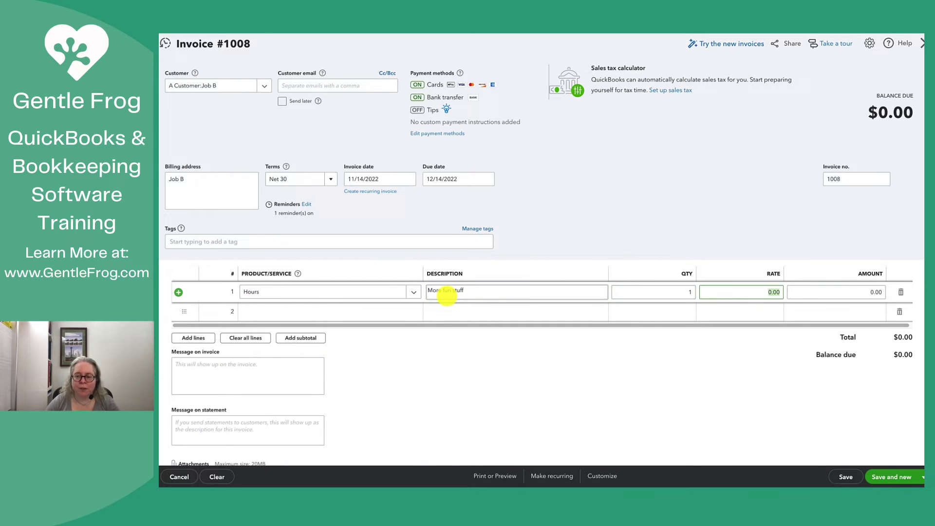
text(129)
key(Tab)
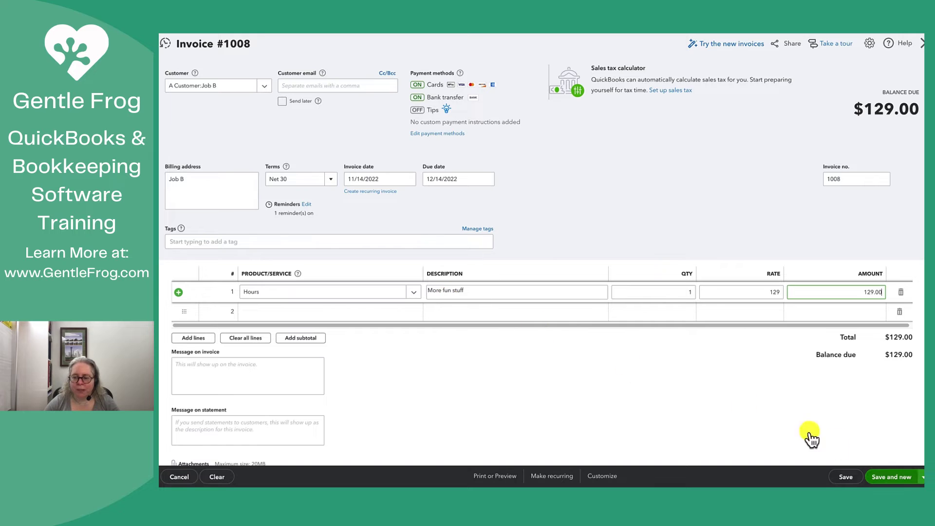
click(921, 480)
click(872, 438)
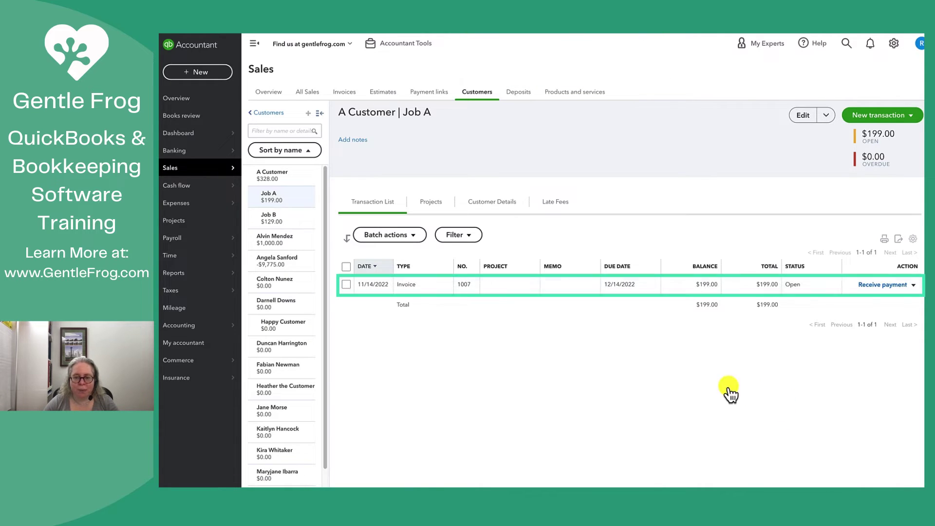
Step: View Job B's page, then A Customer's transactions showing invoices 1007 ($199) and 1008 ($129)
click(275, 223)
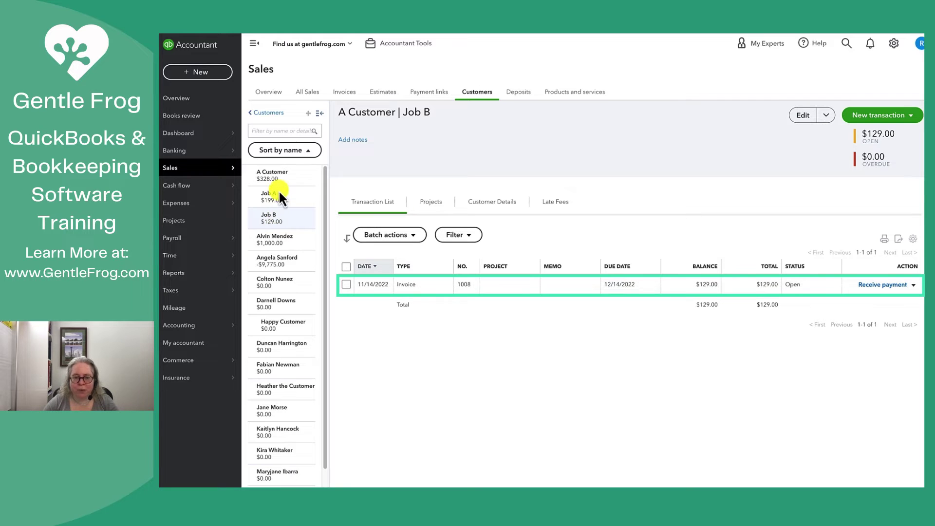
click(280, 178)
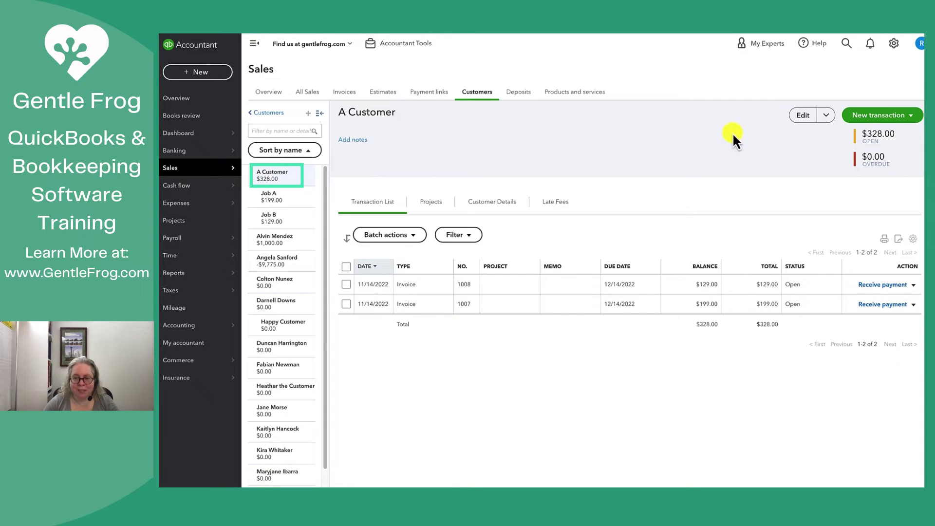
Step: Start a new statement for A Customer and dismiss the Missing Emails tip
click(903, 117)
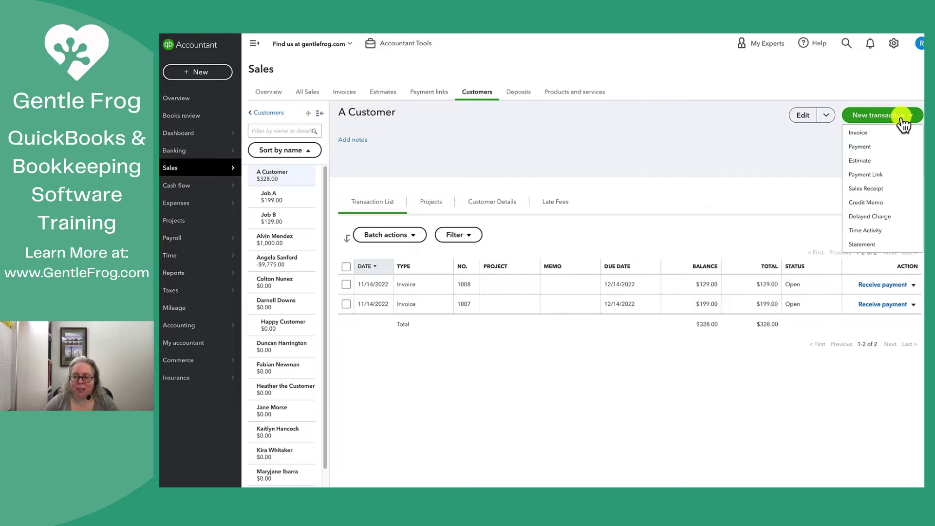
click(884, 244)
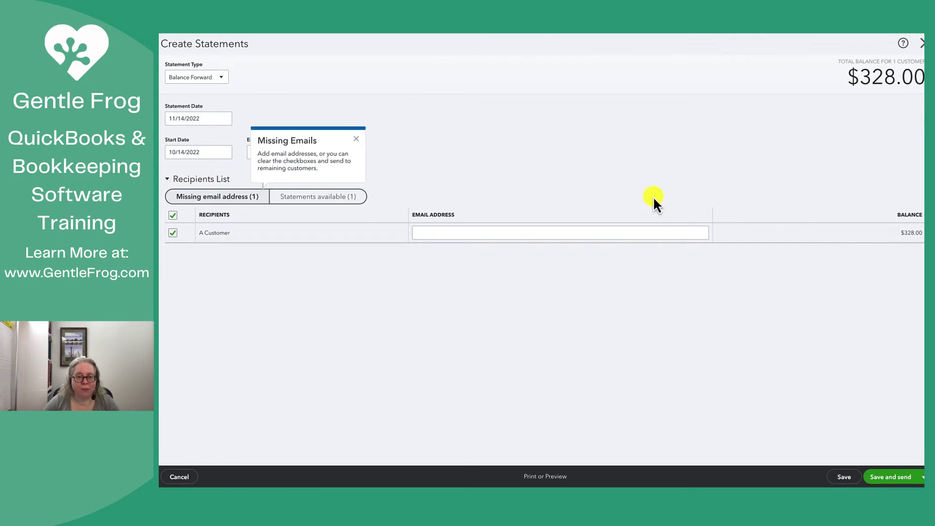
click(357, 141)
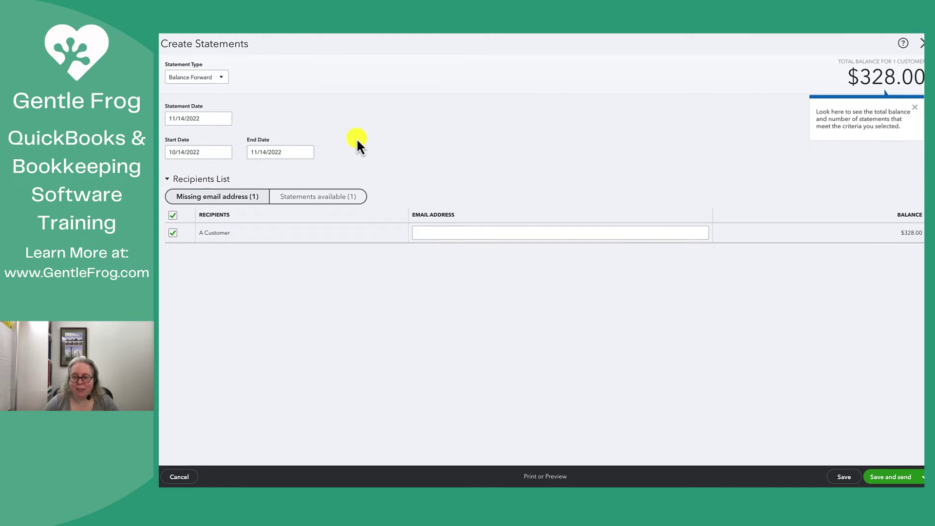
Step: Preview the Balance Forward statement listing invoices #1007 and #1008 with $328.00 due
click(222, 78)
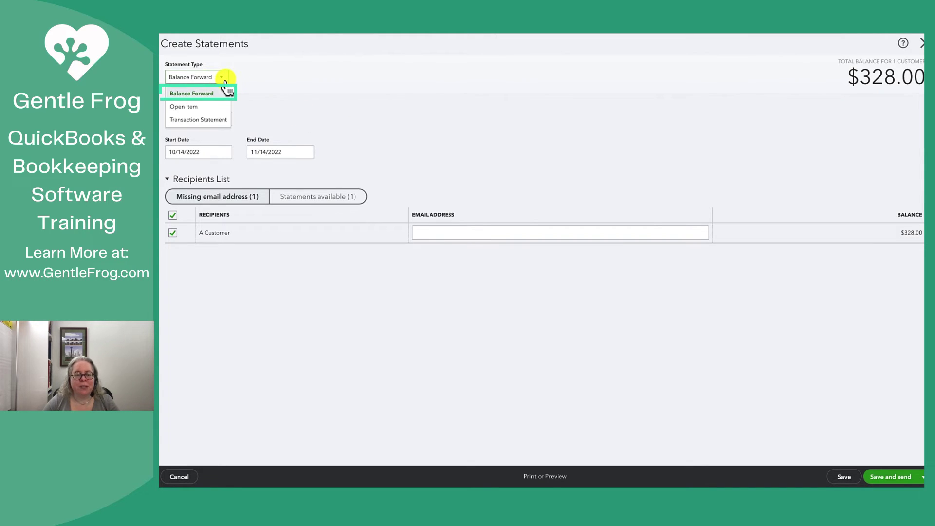
click(226, 90)
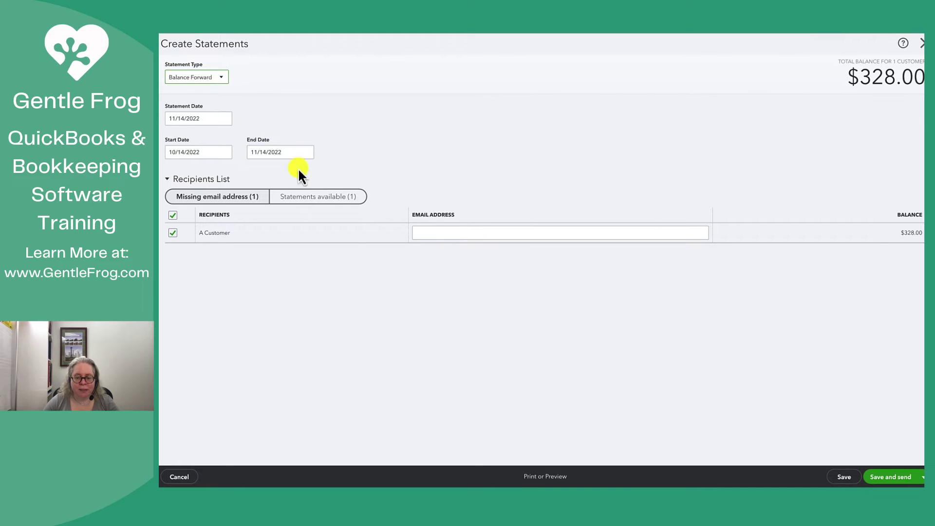
click(545, 477)
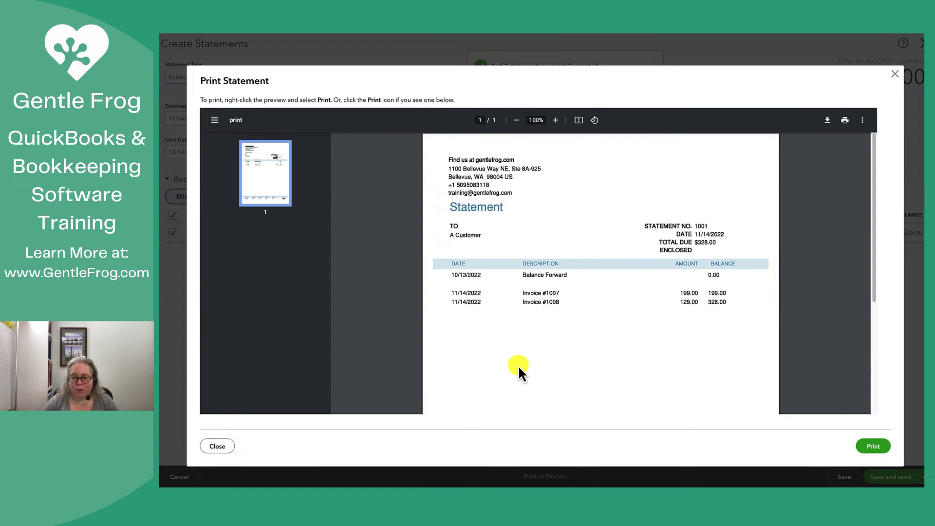
scroll(735, 360, down, 5)
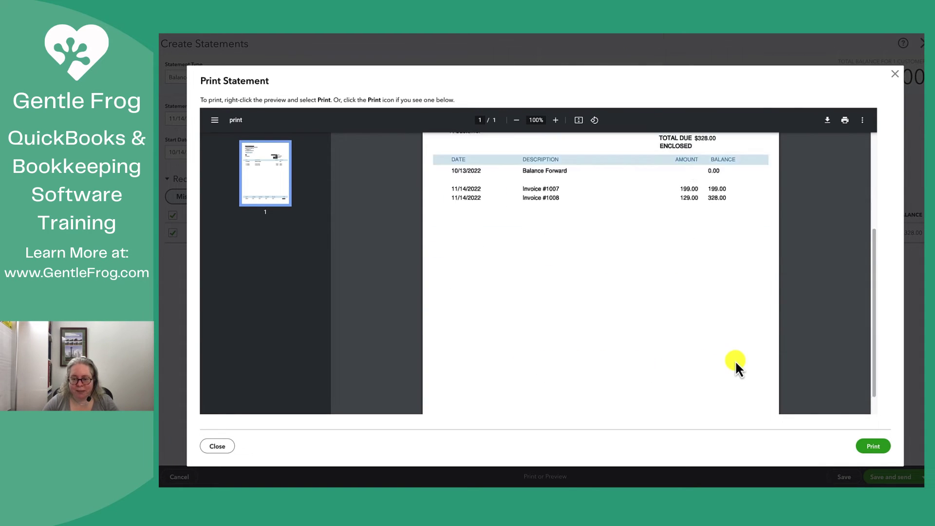
click(895, 74)
Step: Switch the statement type to Open Item, apply it, and preview the statement
click(220, 77)
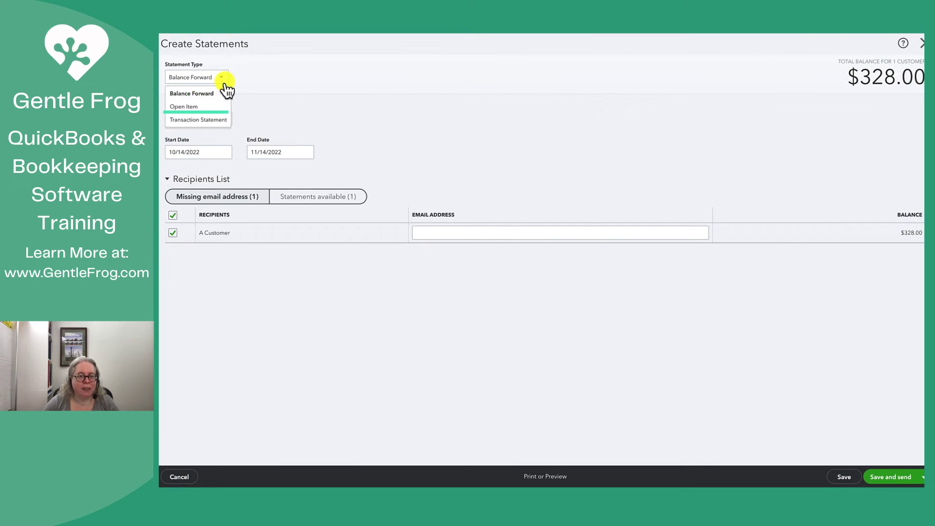
click(191, 106)
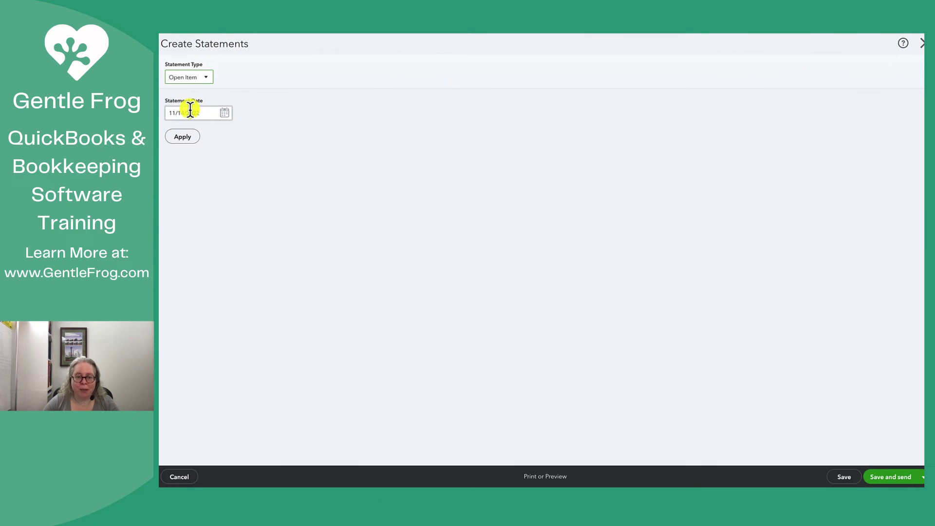
click(188, 137)
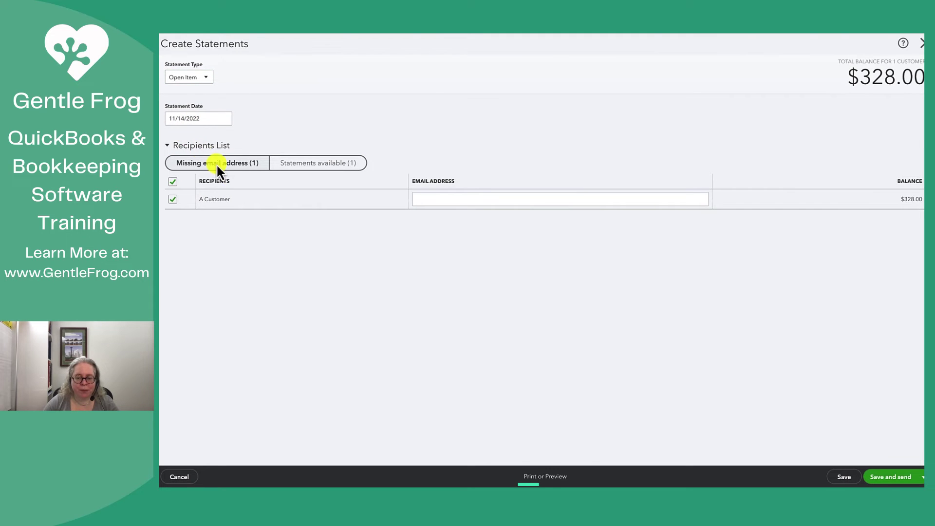
click(548, 479)
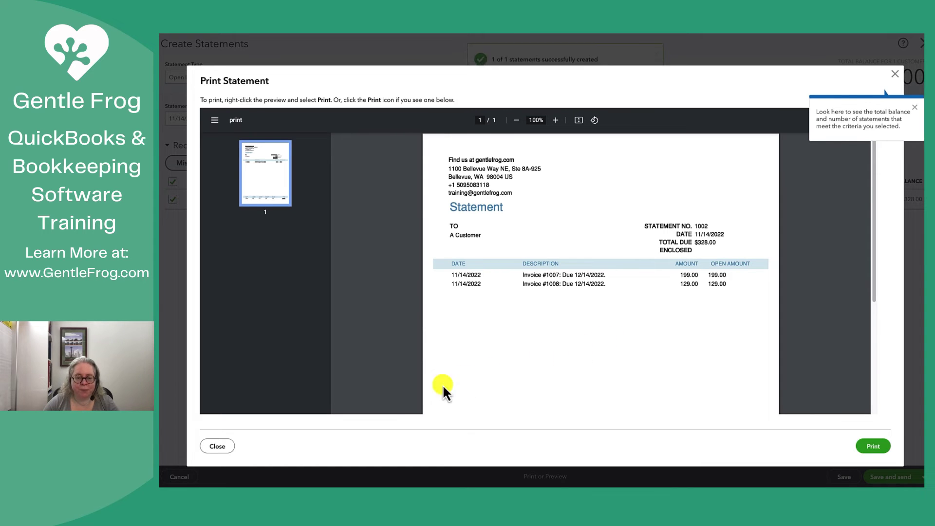
click(226, 446)
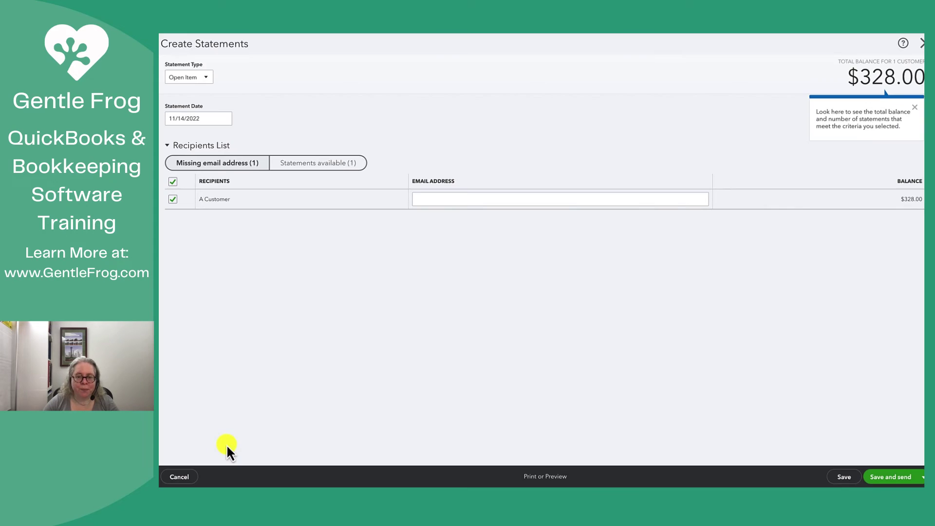
Step: Cancel the statement screen and start a fresh statement for A Customer
click(191, 477)
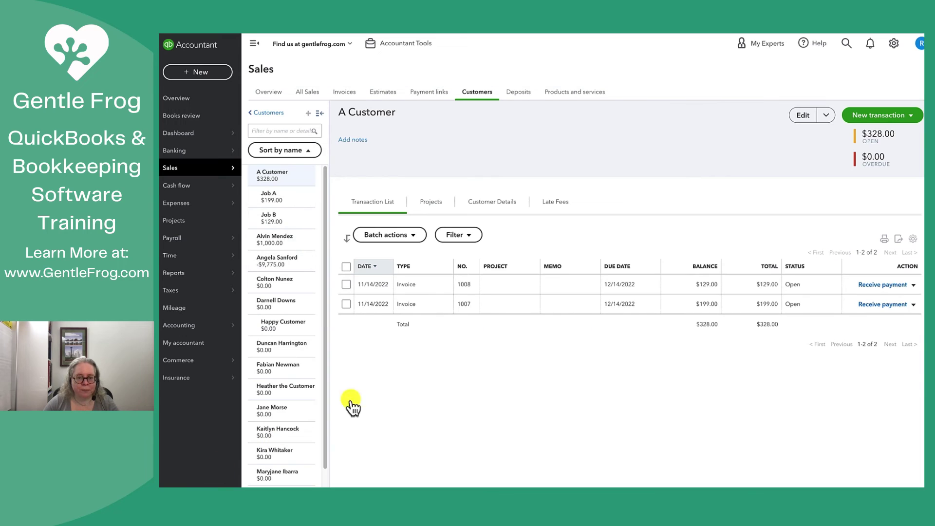
click(891, 117)
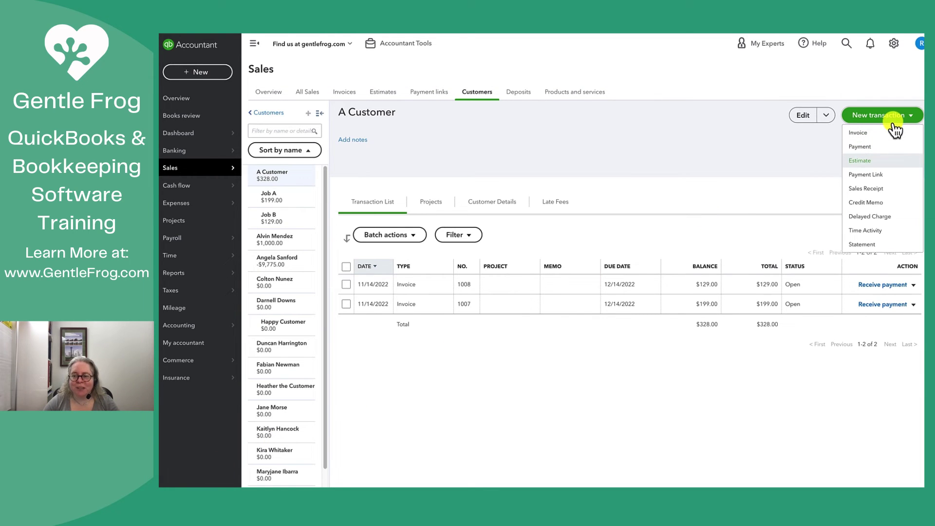
click(875, 242)
Step: Preview a Transaction Statement for 10/14/2022–11/14/2022 listing invoices #1007 and #1008 totaling $328.00
click(215, 78)
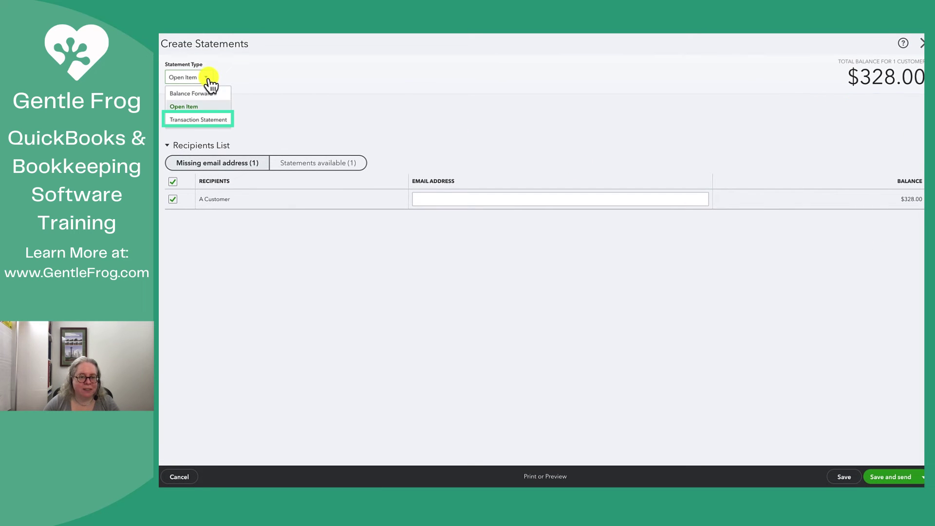
click(210, 120)
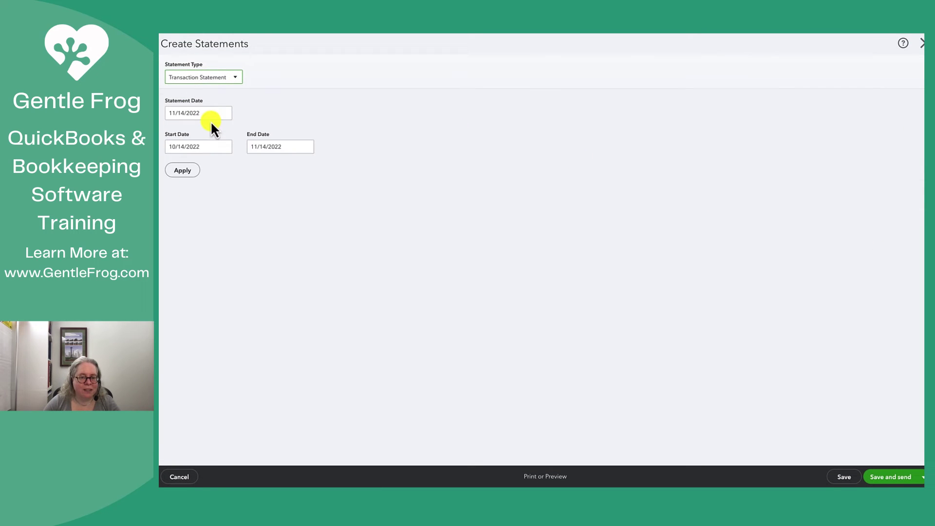
click(185, 170)
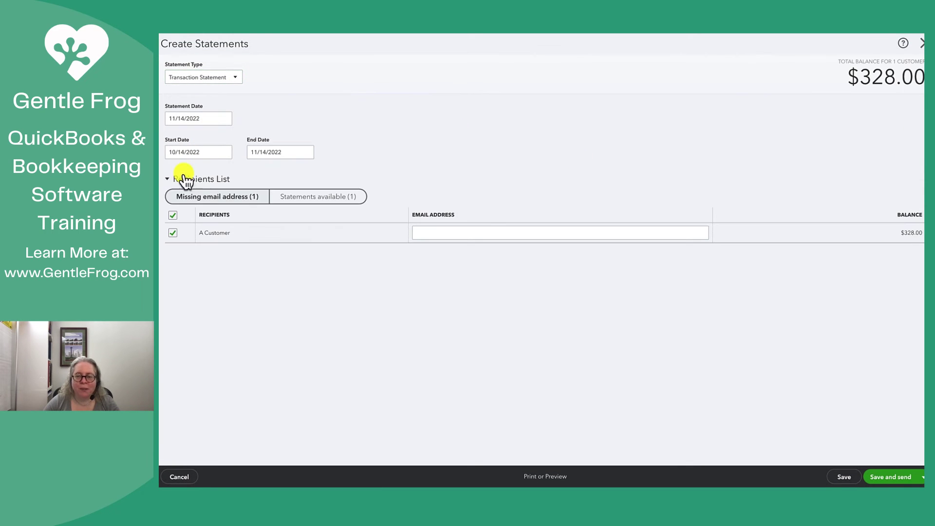
click(562, 477)
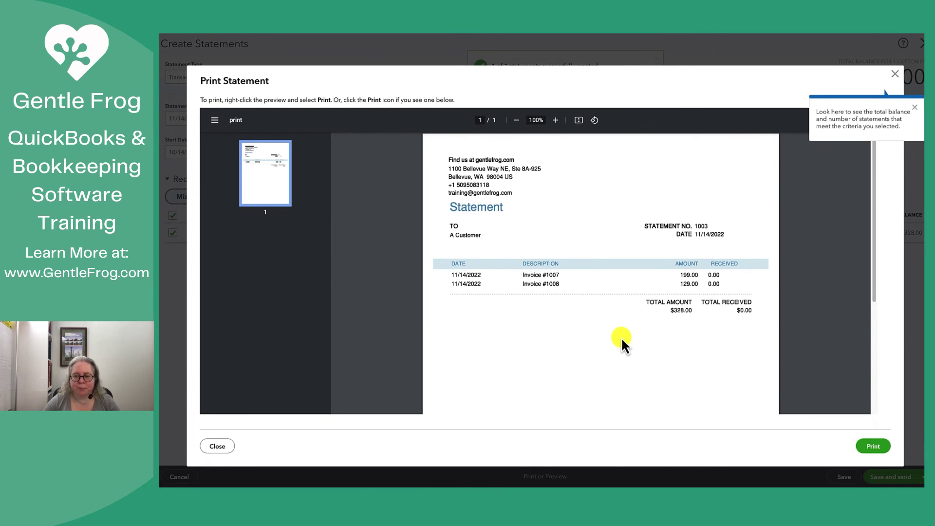
click(895, 76)
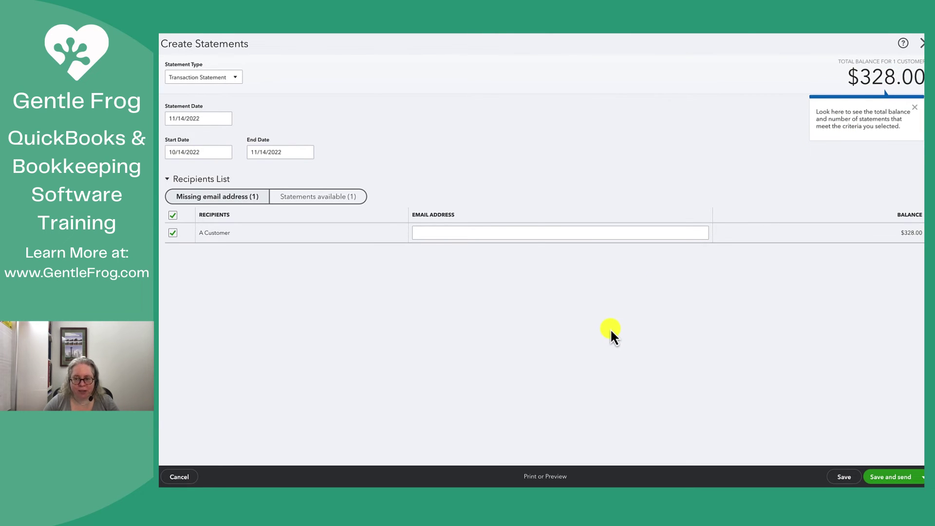
Step: Try Save and send, hit the missing email error, then cancel and leave without saving
click(900, 479)
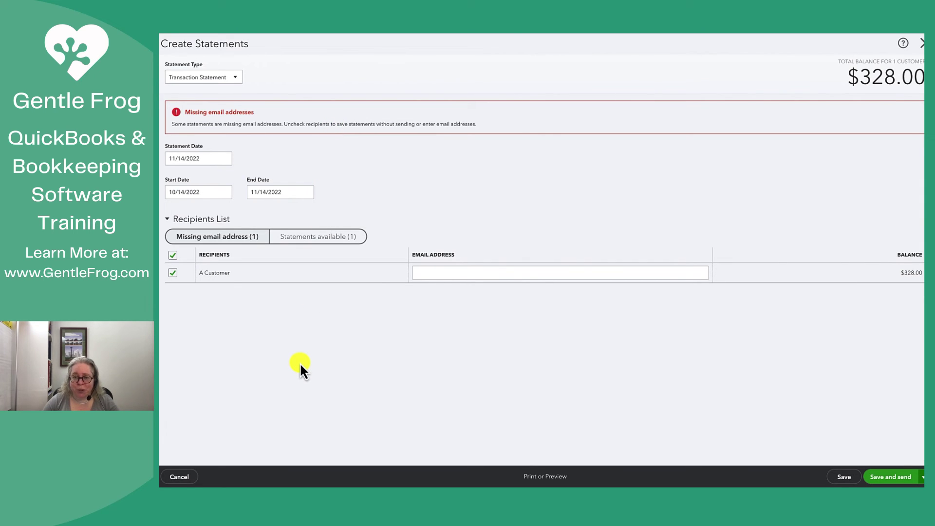
click(186, 477)
click(595, 276)
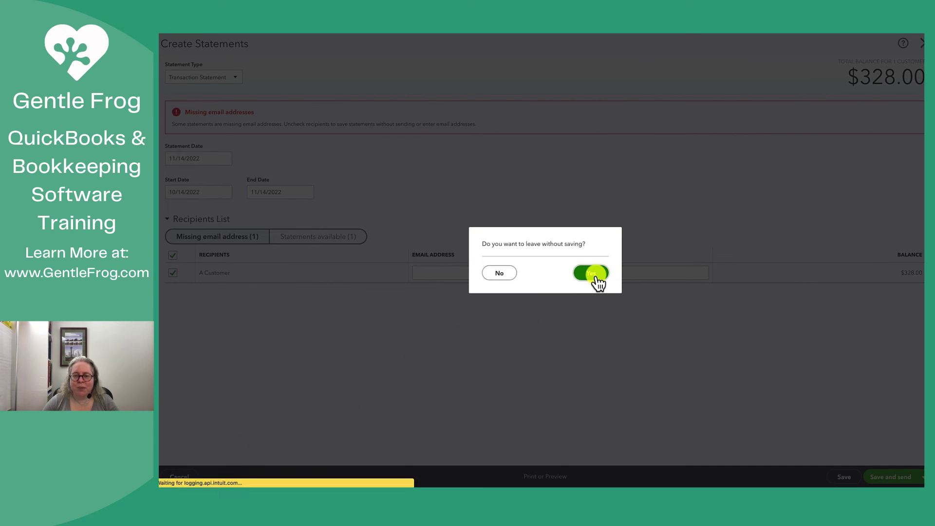